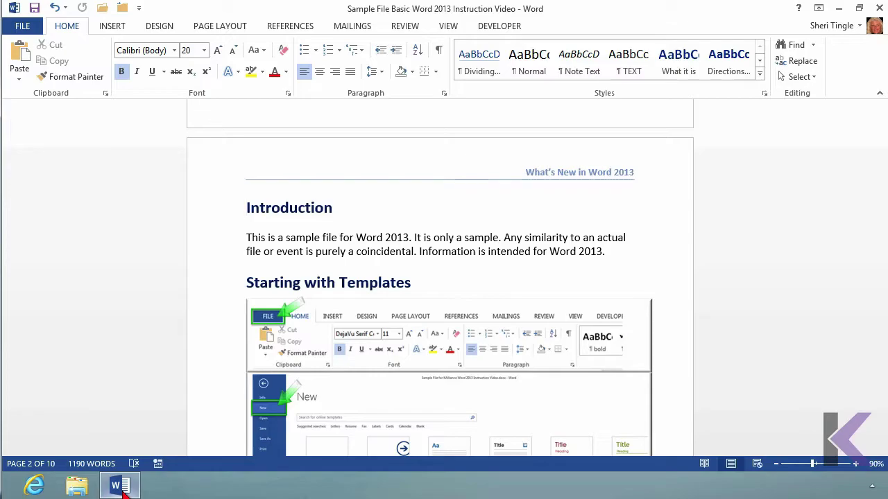
# Step: Move the insertion point character by character along the Introduction heading and back, and down to the paragraph's second line
pyautogui.press('Right')
pyautogui.press('Right')
pyautogui.press('Right')
pyautogui.press('Right')
pyautogui.press('Right')
pyautogui.press('Right')
pyautogui.press('Right')
pyautogui.press('Right')
pyautogui.press('Right')
pyautogui.press('Right')
pyautogui.press('Right')
pyautogui.press('Left')
pyautogui.press('Left')
pyautogui.press('Left')
pyautogui.press('Left')
pyautogui.press('Left')
pyautogui.press('Left')
pyautogui.press('Left')
pyautogui.press('Left')
pyautogui.press('Left')
pyautogui.press('Left')
pyautogui.press('Down')
pyautogui.press('Down')
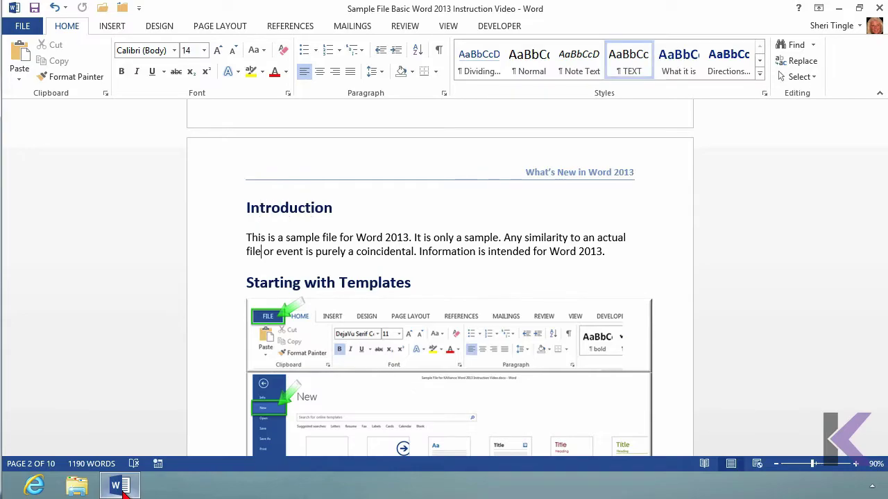
# Step: Move the insertion point line by line up to the Introduction heading and down to the start of the Starting with Templates heading
pyautogui.press('Left')
pyautogui.press('Left')
pyautogui.press('Up')
pyautogui.press('Up')
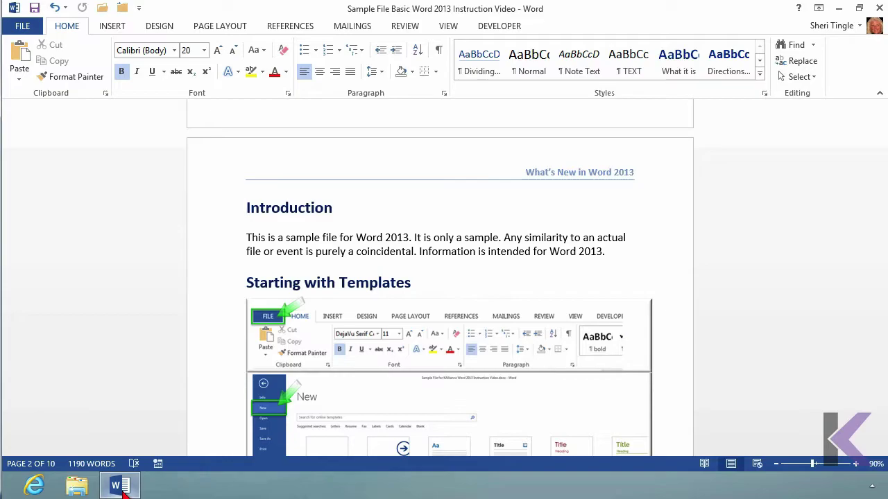
pyautogui.press('Down')
pyautogui.press('Down')
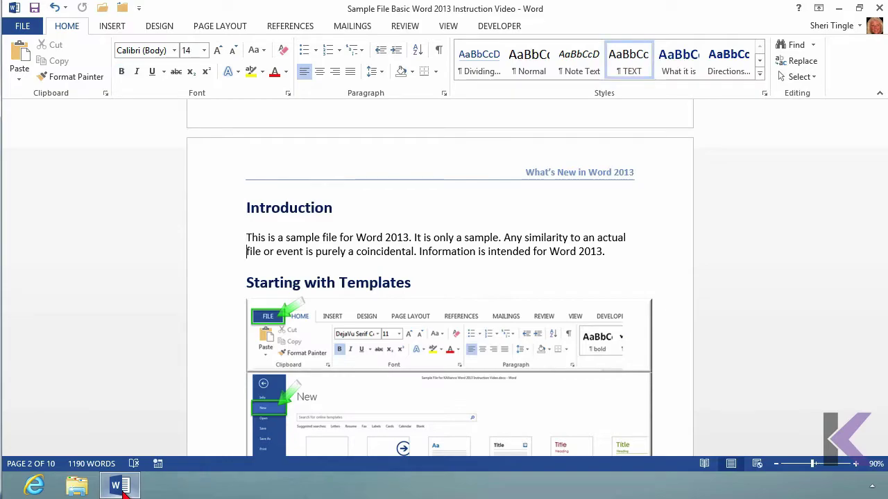
pyautogui.press('Down')
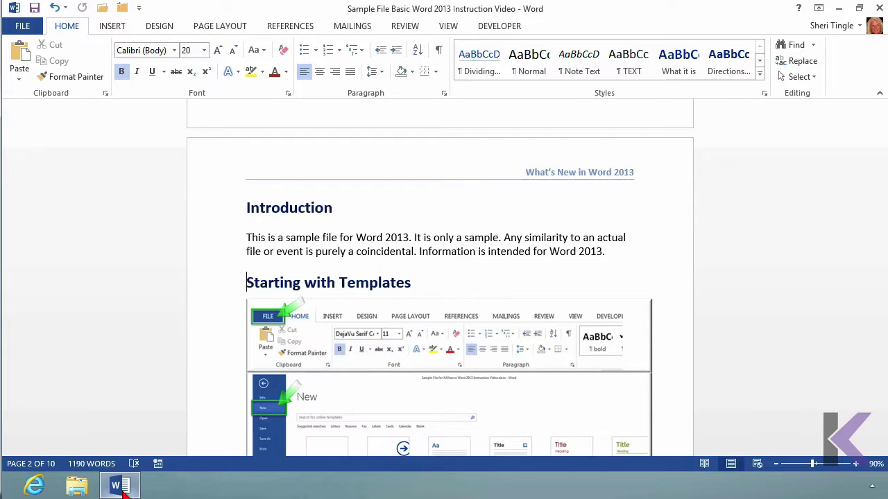
# Step: Move the insertion point forward through the Starting with Templates heading and back to its start, by characters and whole words
pyautogui.press('Right')
pyautogui.press('Right')
pyautogui.press('Right')
pyautogui.press('Right')
pyautogui.press('Right')
pyautogui.press('Right')
pyautogui.press('Right')
pyautogui.press('Right')
pyautogui.press('Right')
pyautogui.hotkey('ctrl', 'Right')
pyautogui.press('Right')
pyautogui.press('Right')
pyautogui.press('Right')
pyautogui.press('Right')
pyautogui.press('Right')
pyautogui.press('Right')
pyautogui.press('Right')
pyautogui.press('Right')
pyautogui.press('Right')
pyautogui.press('Left')
pyautogui.press('Left')
pyautogui.press('Left')
pyautogui.press('Left')
pyautogui.press('Left')
pyautogui.press('Left')
pyautogui.press('Left')
pyautogui.press('Left')
pyautogui.press('Left')
pyautogui.hotkey('ctrl', 'Left')
pyautogui.press('Left')
pyautogui.press('Left')
pyautogui.press('Left')
pyautogui.press('Left')
pyautogui.press('Left')
pyautogui.press('Left')
pyautogui.press('Left')
pyautogui.press('Left')
pyautogui.press('Left')
# Step: Jump by paragraphs up to the Introduction heading, and move down to the What It Is paragraph below the templates picture
pyautogui.hotkey('ctrl', 'Up')
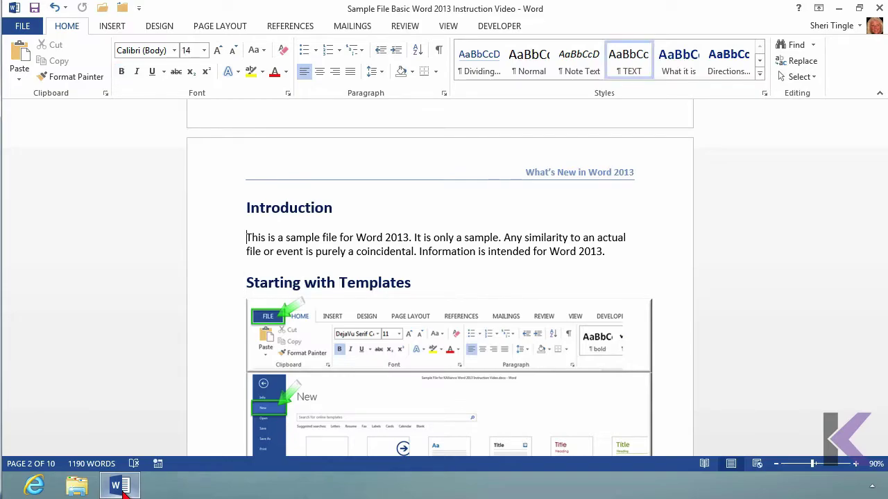
pyautogui.hotkey('ctrl', 'Up')
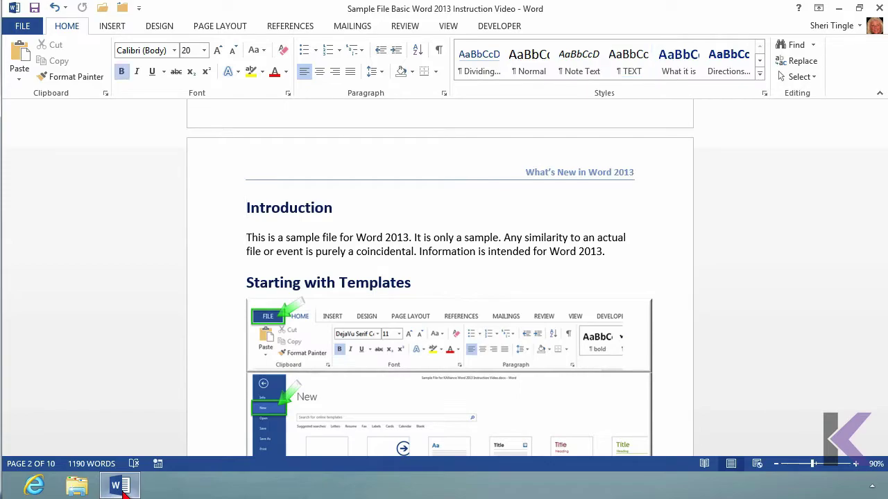
pyautogui.hotkey('ctrl', 'Down')
pyautogui.hotkey('ctrl', 'Down')
pyautogui.press('Down')
pyautogui.press('Down')
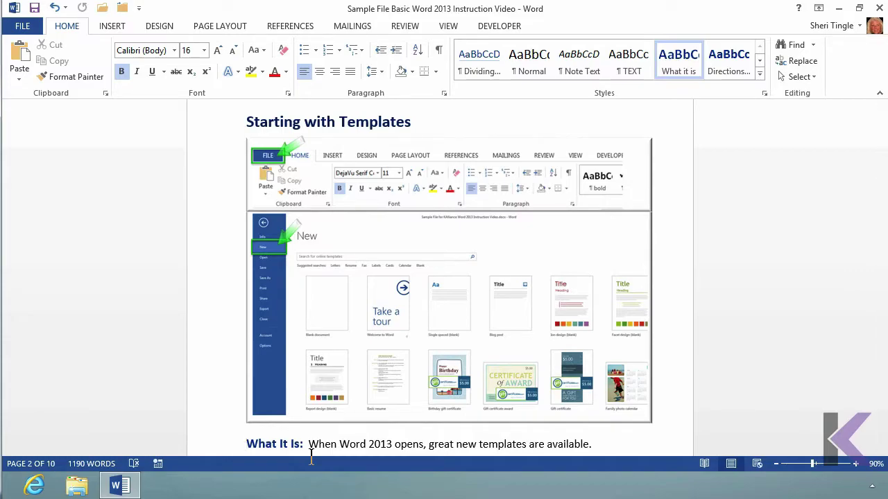
# Step: Return the insertion point to the Starting with Templates heading and move it to the line's end and back to its start
pyautogui.press('Up')
pyautogui.press('Up')
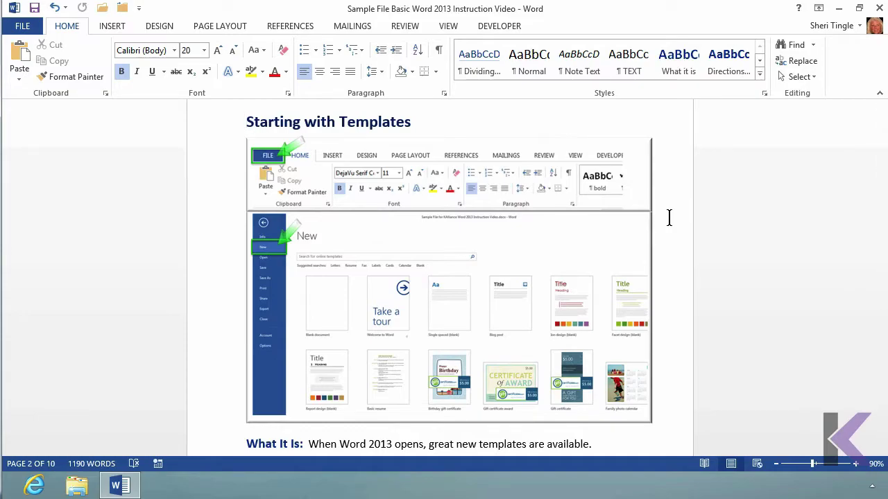
pyautogui.press('End')
pyautogui.press('Home')
# Step: Jump to the beginning of the document, to its very end, and back to the beginning
pyautogui.press('Up')
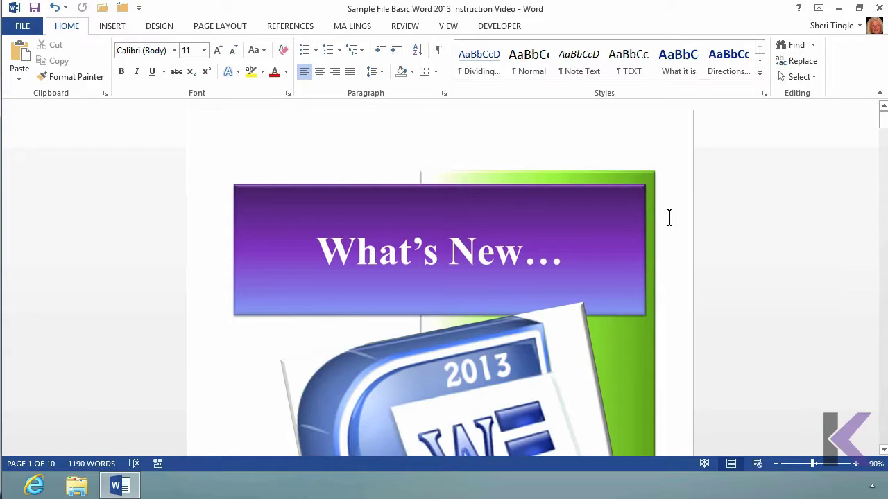
pyautogui.hotkey('ctrl', 'End')
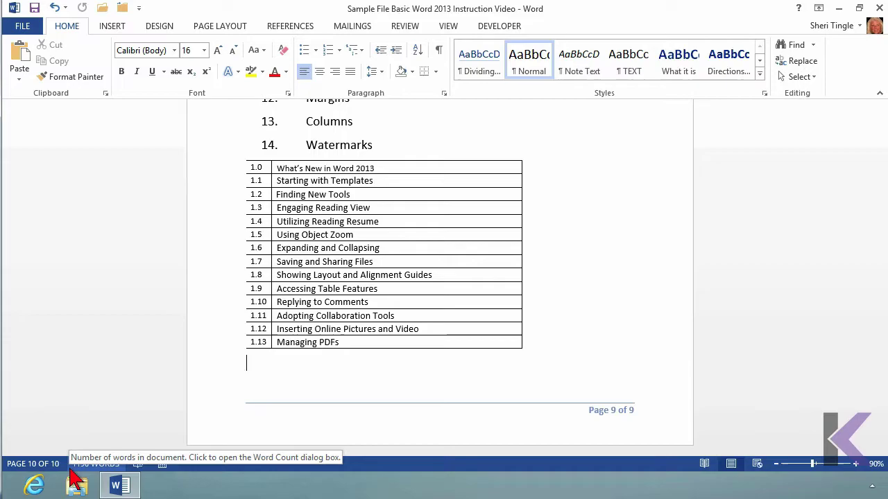
pyautogui.hotkey('ctrl', 'Home')
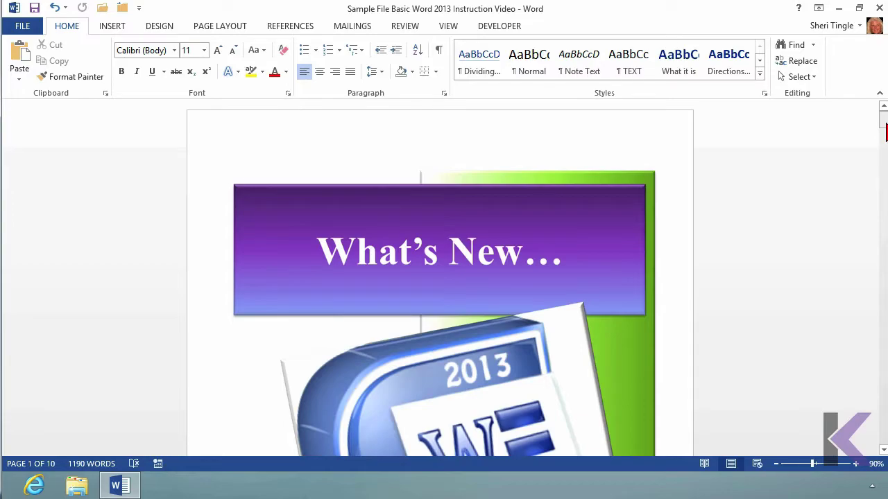
# Step: Browse quickly from the cover to the New Features in Word 2013 page, back to the cover, and on to Finding New Tools
pyautogui.click(884, 132)
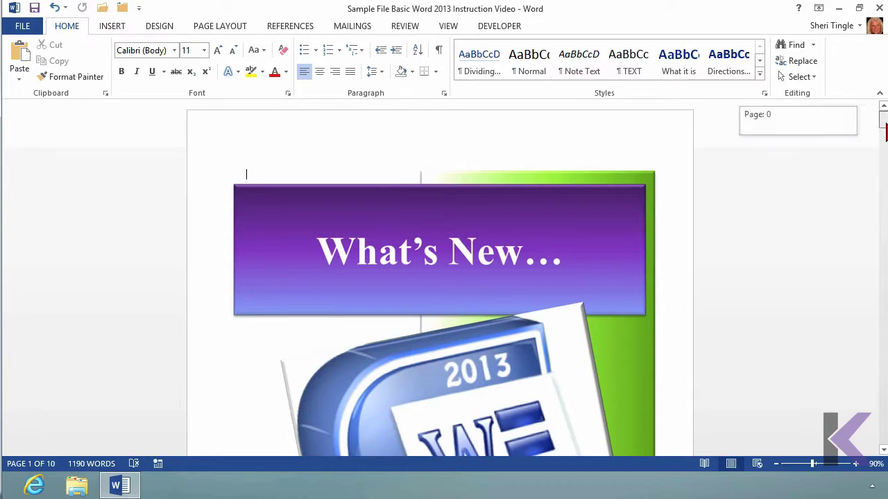
pyautogui.moveTo(884, 132); pyautogui.dragTo(884, 387)
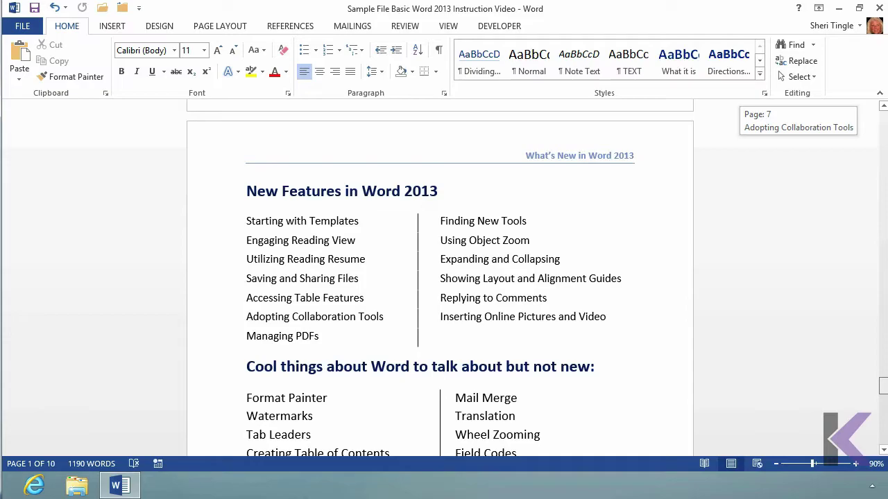
pyautogui.moveTo(882, 387); pyautogui.dragTo(883, 116)
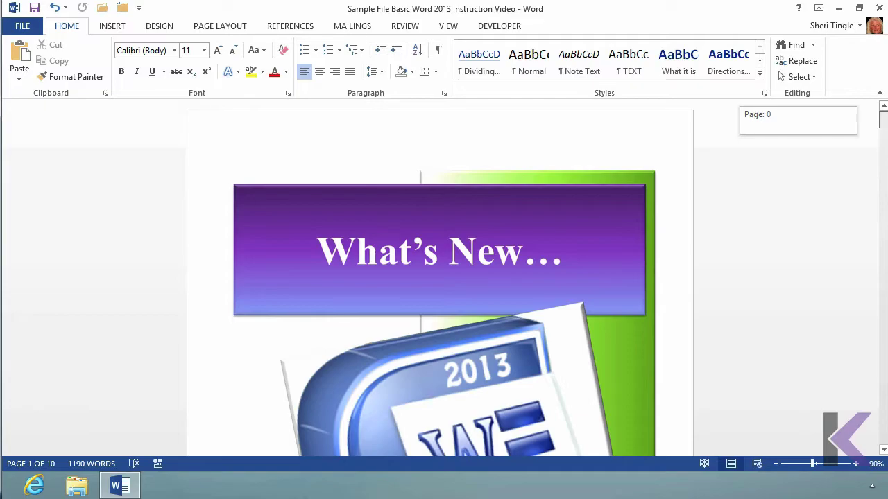
pyautogui.moveTo(883, 116); pyautogui.dragTo(883, 140)
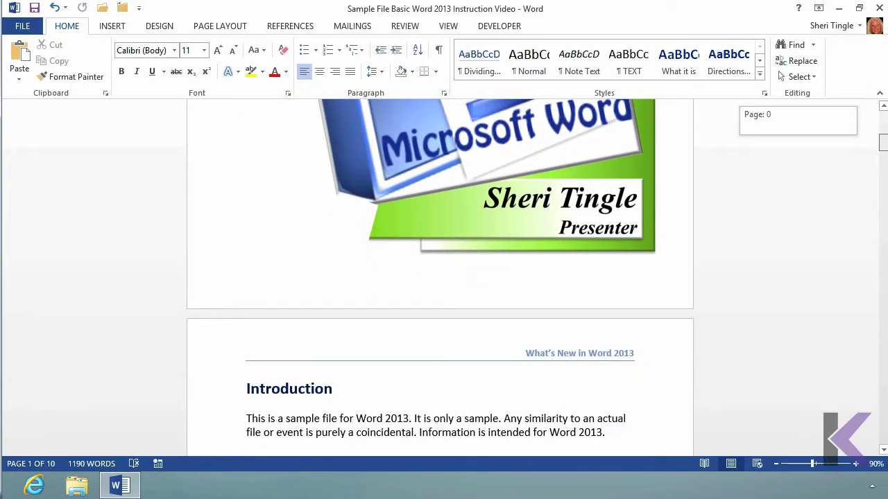
pyautogui.moveTo(883, 139); pyautogui.dragTo(886, 194)
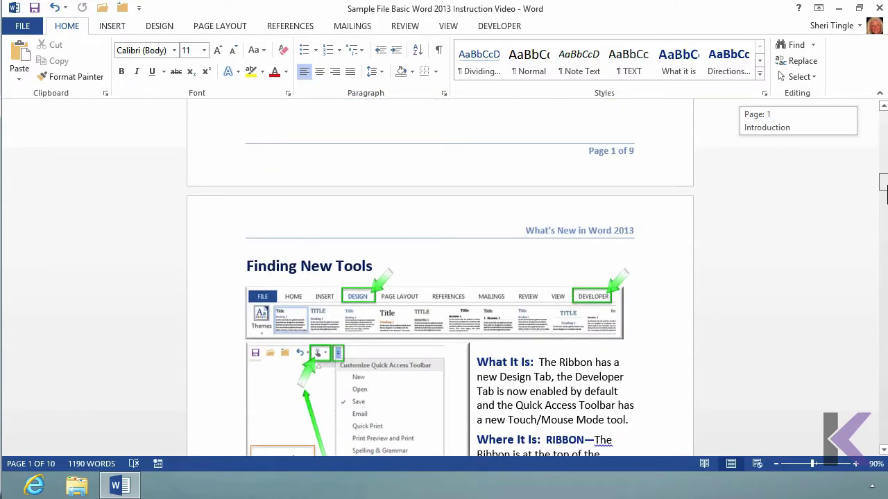
pyautogui.moveTo(885, 194); pyautogui.dragTo(885, 194)
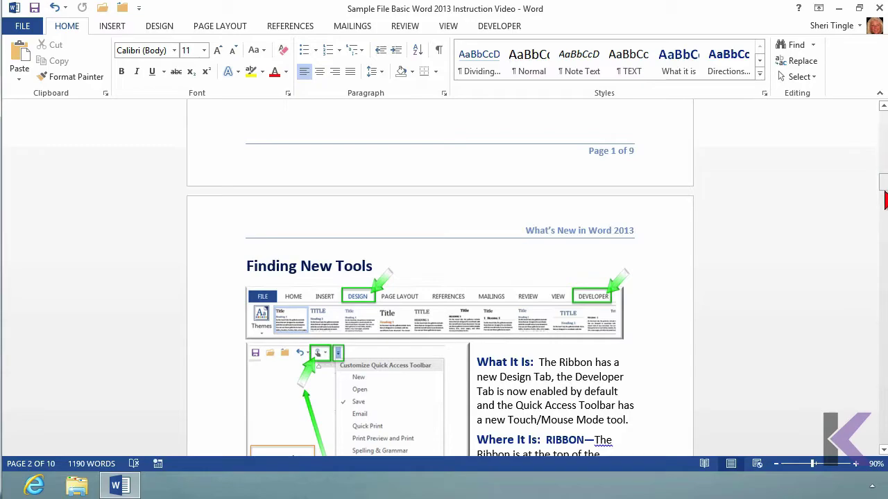
# Step: View the templates description line by line, and page by screens to Utilizing Reading Resume and back to the Finding New Tools section
pyautogui.scroll(1, 885, 119)
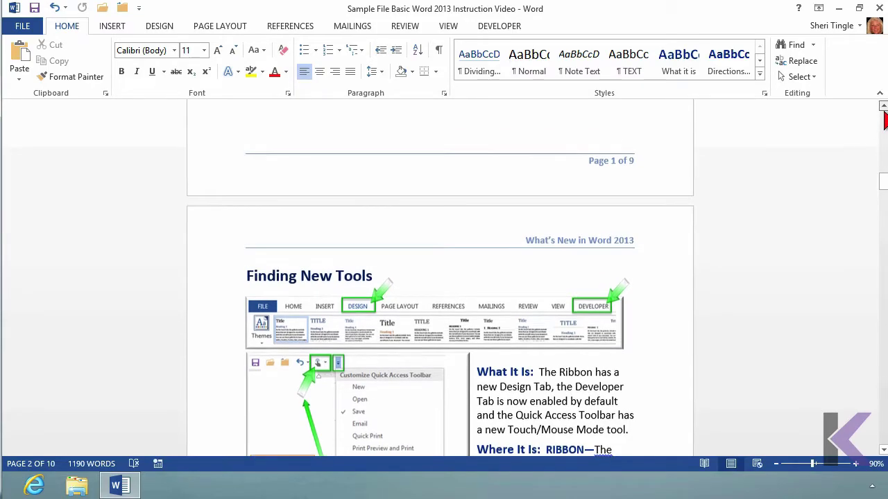
pyautogui.scroll(3, 885, 119)
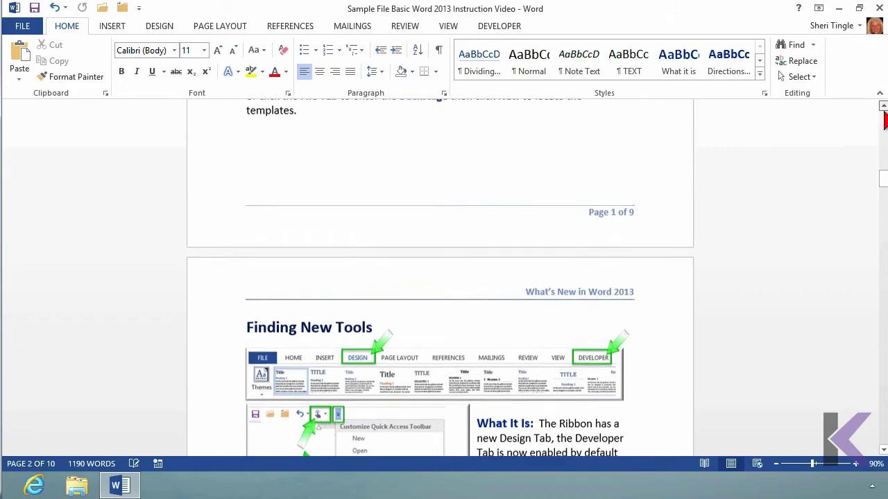
pyautogui.scroll(2, 885, 120)
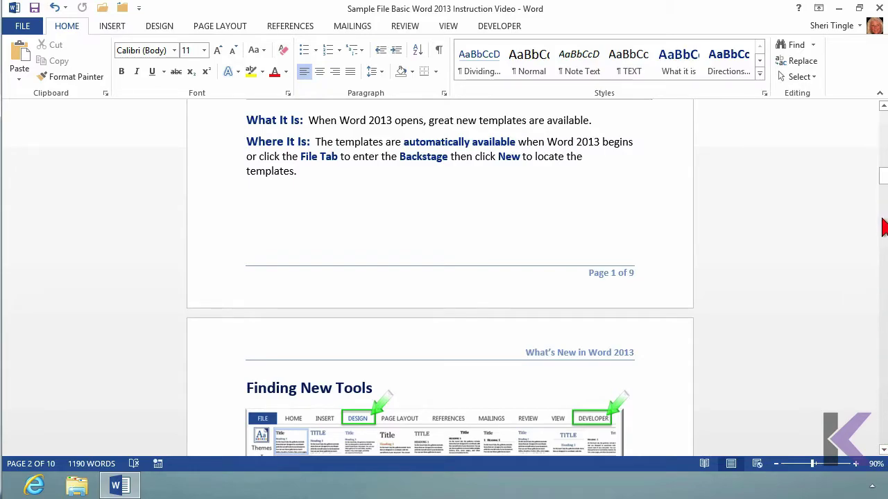
pyautogui.press('pagedown')
pyautogui.press('pagedown')
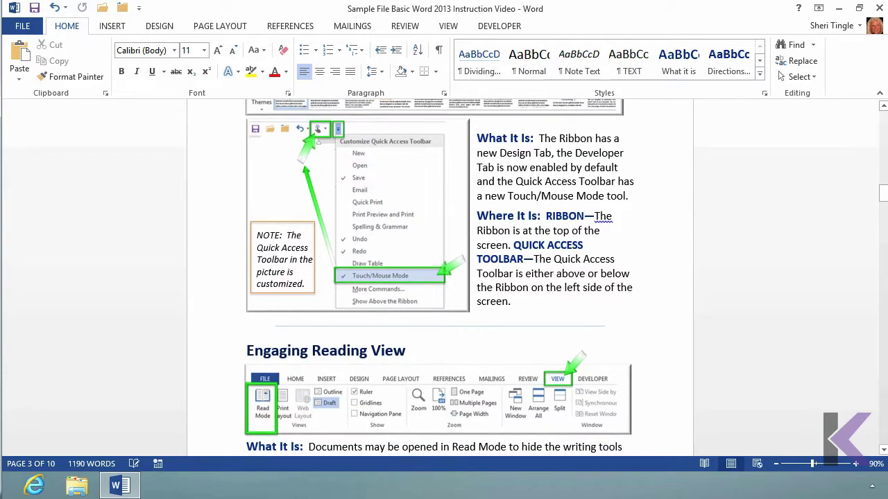
pyautogui.press('pagedown')
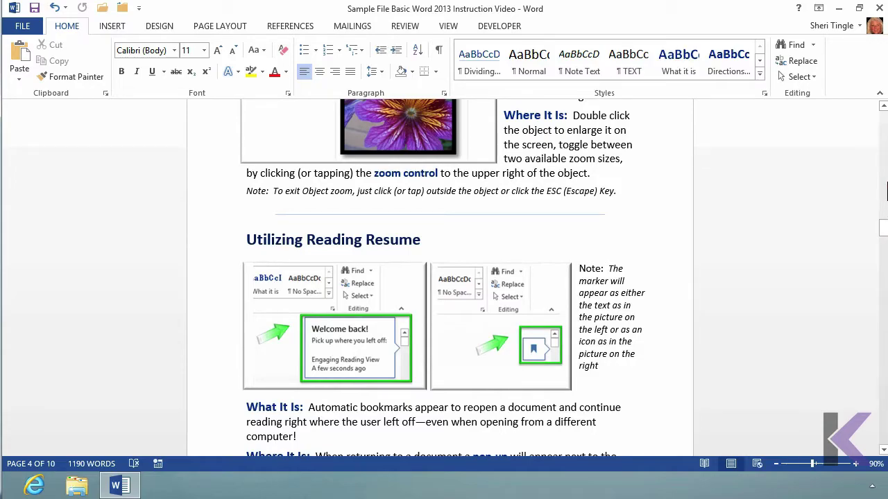
pyautogui.click(884, 167)
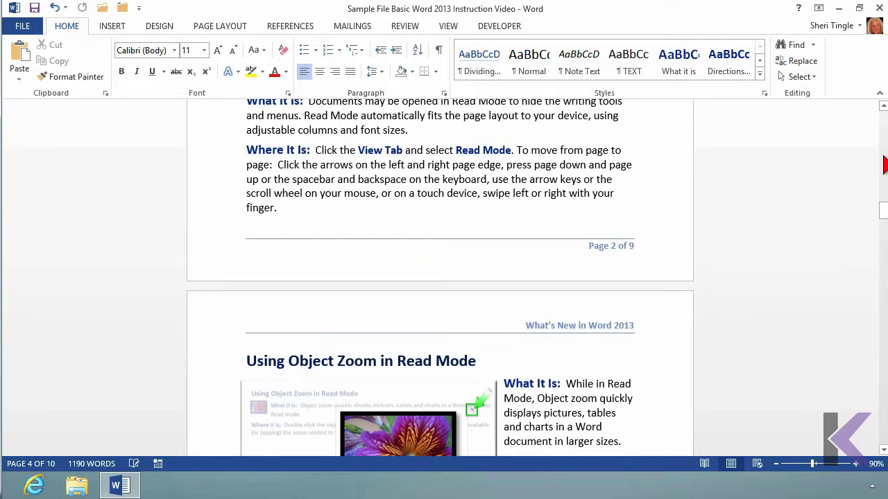
pyautogui.click(884, 167)
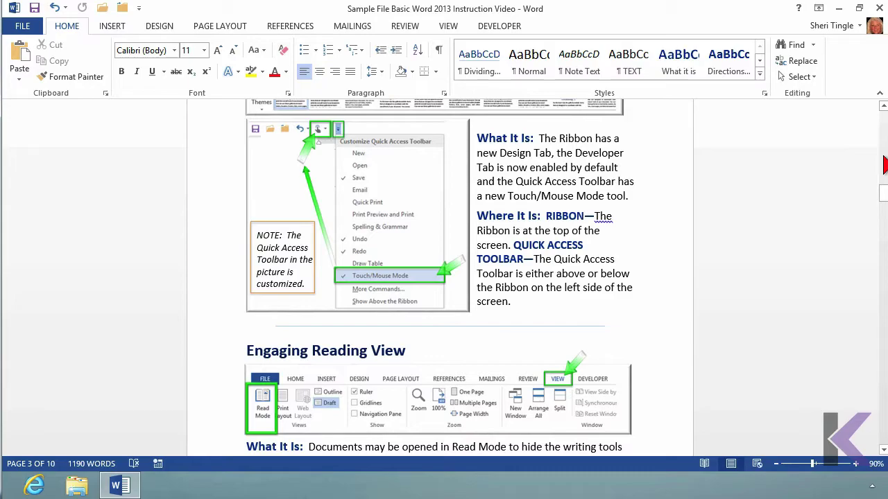
# Step: Place the insertion point after "enabled" under Finding New Tools, and browse down to Inserting Online Pictures and Video and back up
pyautogui.click(578, 172)
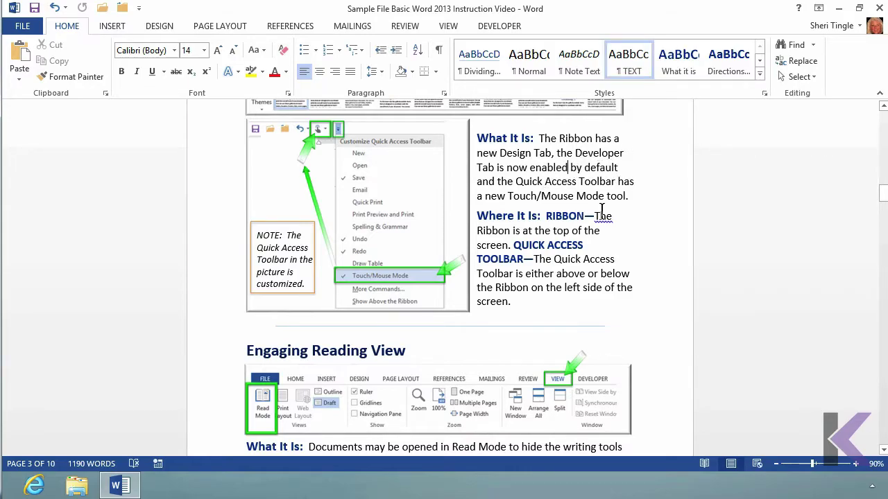
pyautogui.scroll(-7, 579, 182)
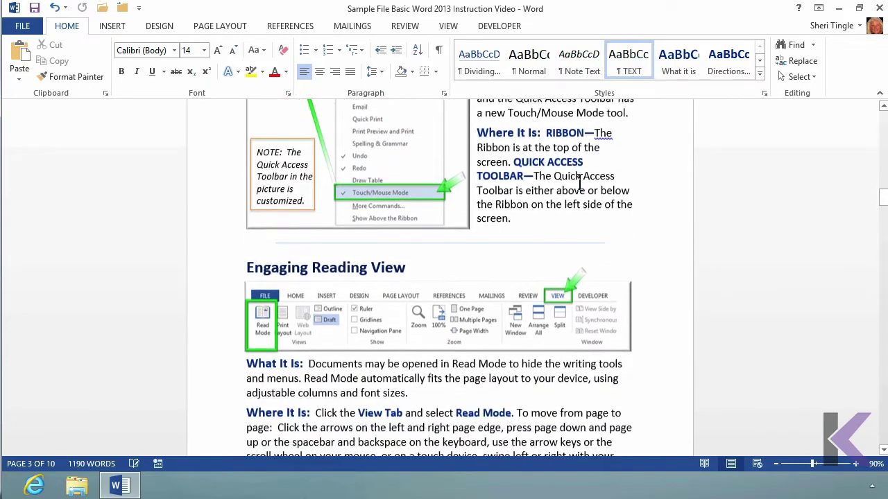
pyautogui.scroll(-10, 579, 182)
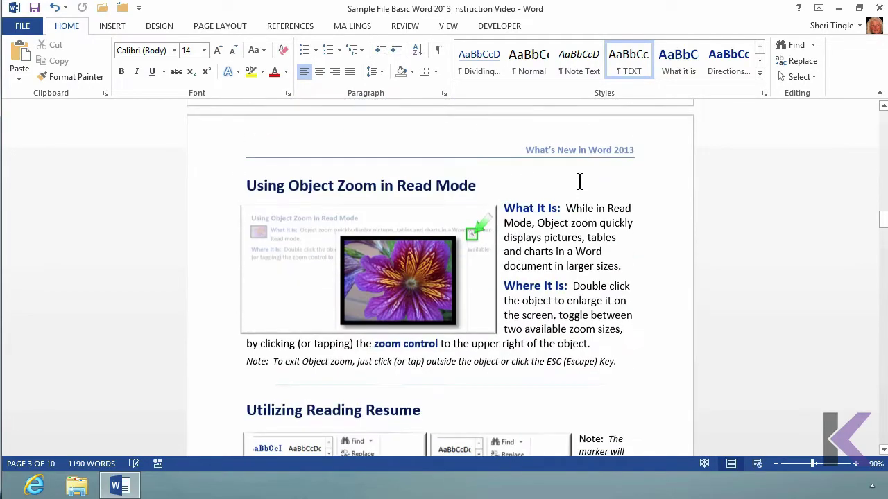
pyautogui.scroll(-12, 577, 181)
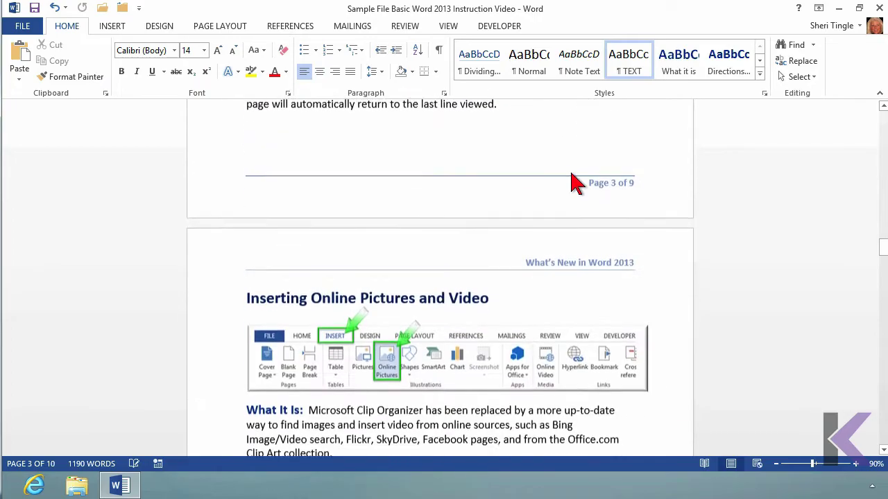
pyautogui.scroll(10, 579, 182)
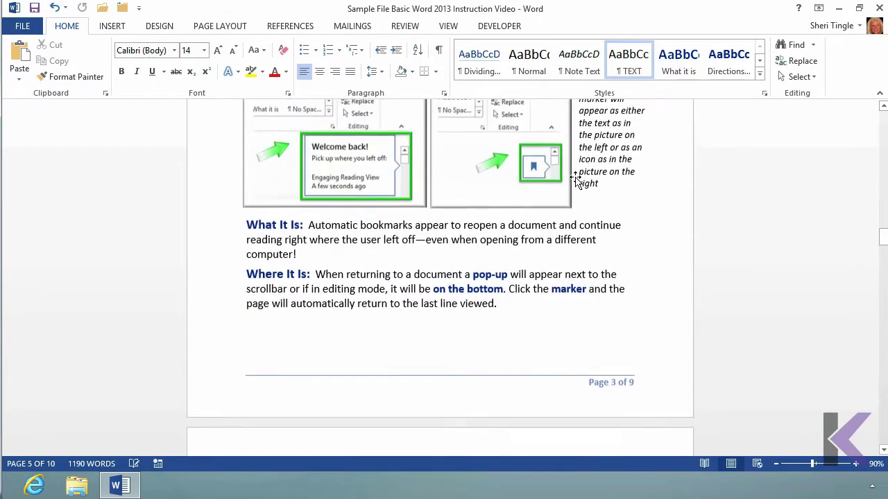
pyautogui.scroll(12, 579, 182)
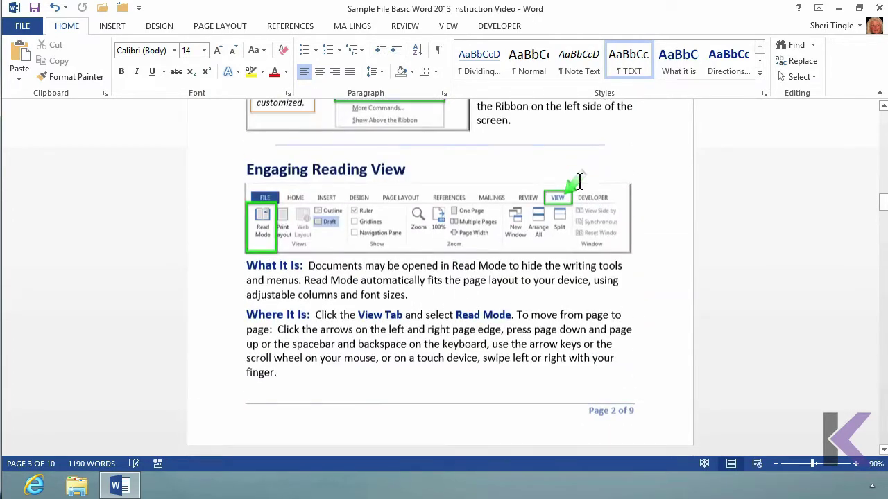
pyautogui.scroll(4, 577, 178)
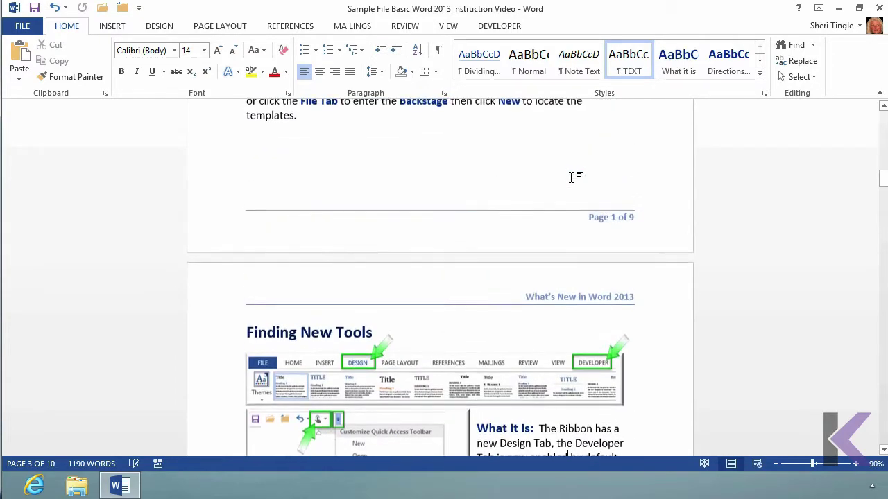
# Step: Browse down to Using Object Zoom in Read Mode and auto-scroll back up to the Introduction
pyautogui.scroll(-3, 579, 181)
pyautogui.scroll(-10, 579, 182)
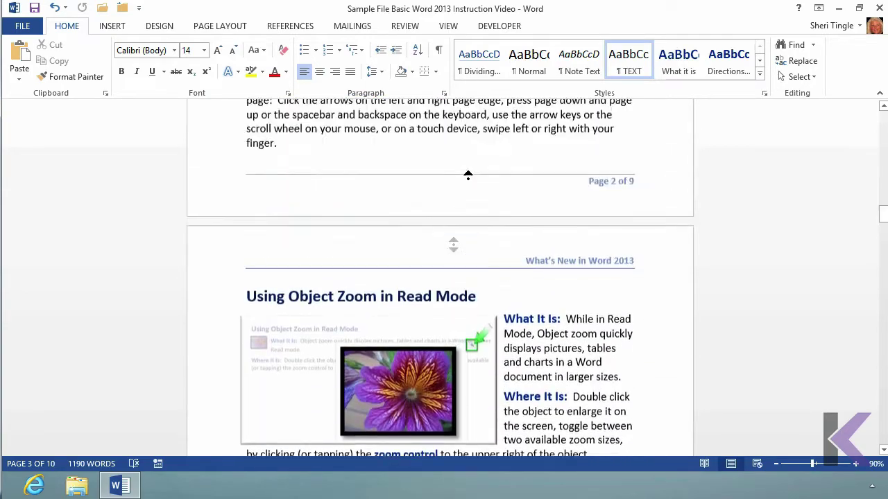
pyautogui.click(468, 177)
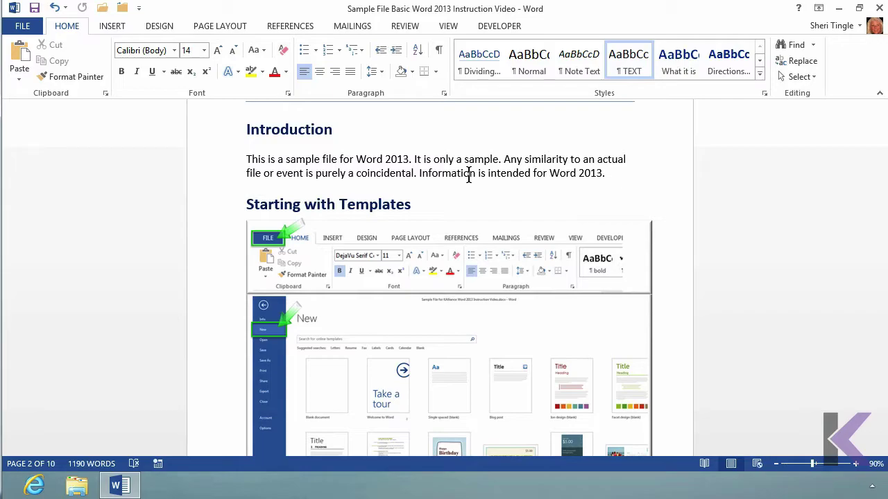
# Step: Move the insertion point from the Introduction heading down through the following screens to Using Object Zoom in Read Mode
pyautogui.moveTo(263, 143)
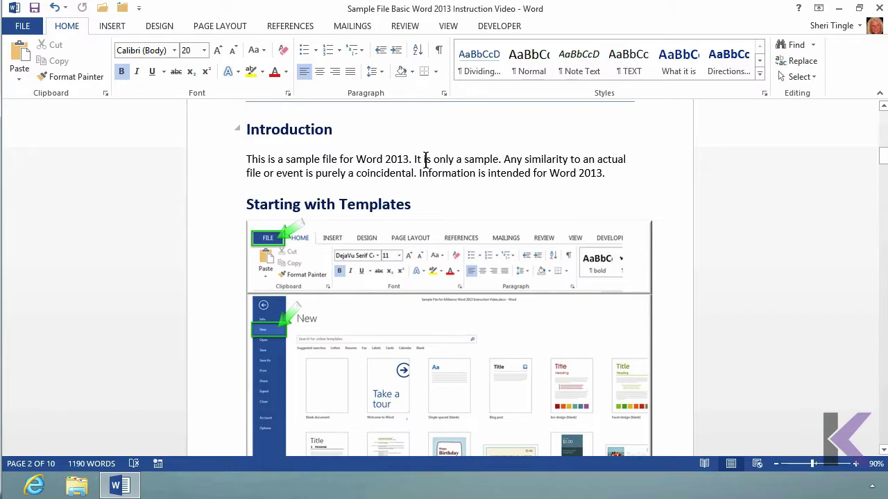
pyautogui.press('pagedown')
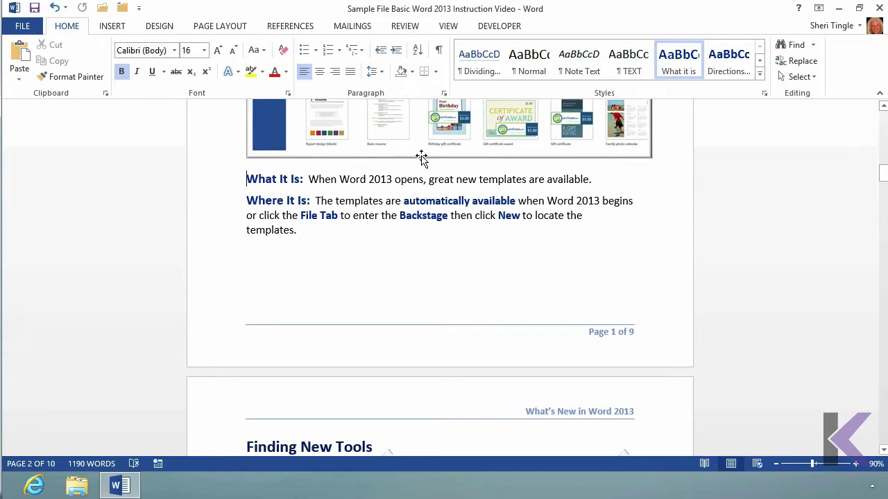
pyautogui.hotkey('ctrl', 'pagedown')
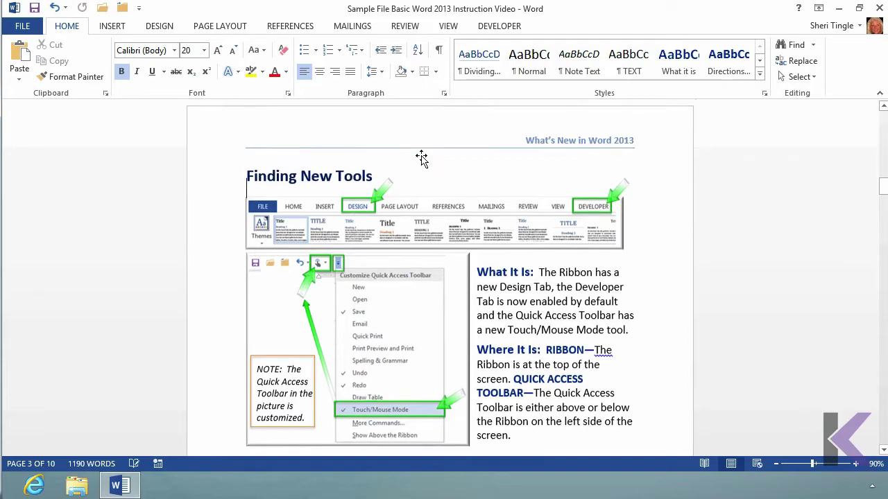
pyautogui.hotkey('ctrl', 'pagedown')
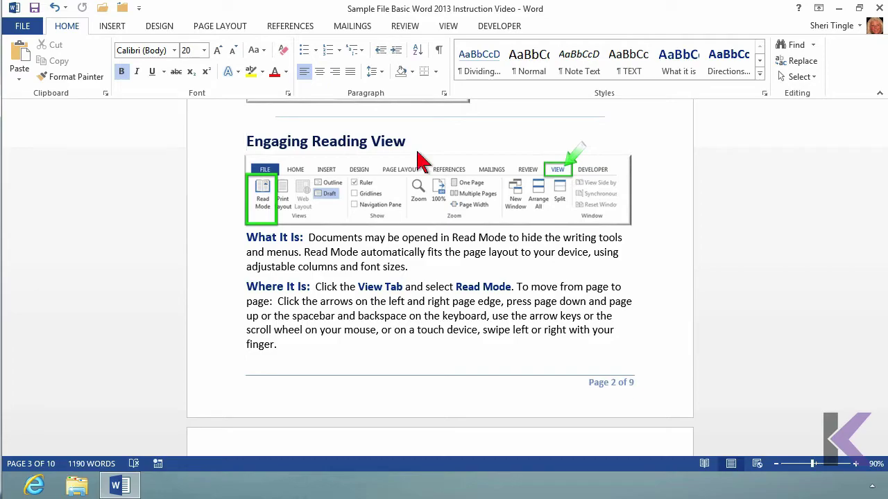
pyautogui.press('pagedown')
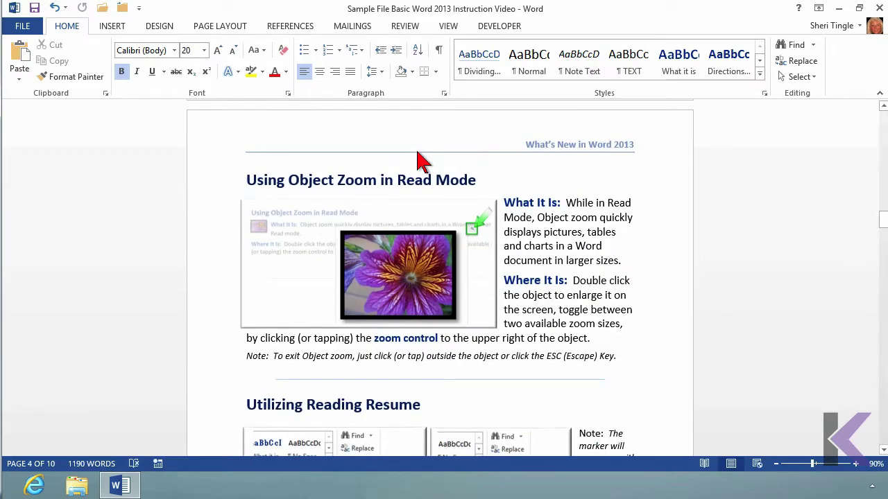
# Step: Move the insertion point by screens to the Reading Resume description and back up to the Engaging Reading View section
pyautogui.press('pageup')
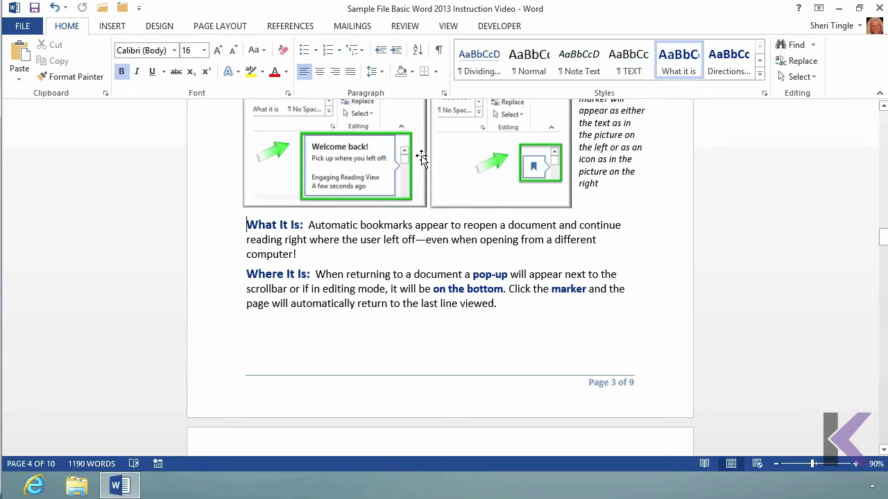
pyautogui.press('pagedown')
pyautogui.press('pageup')
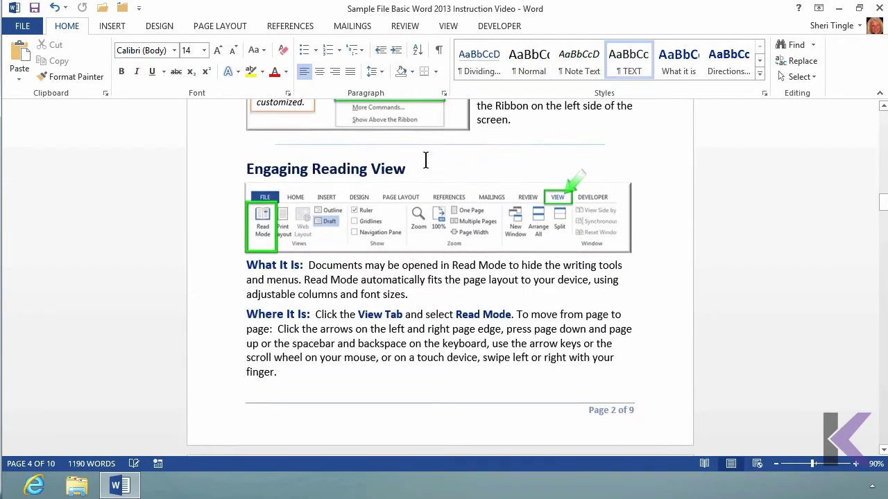